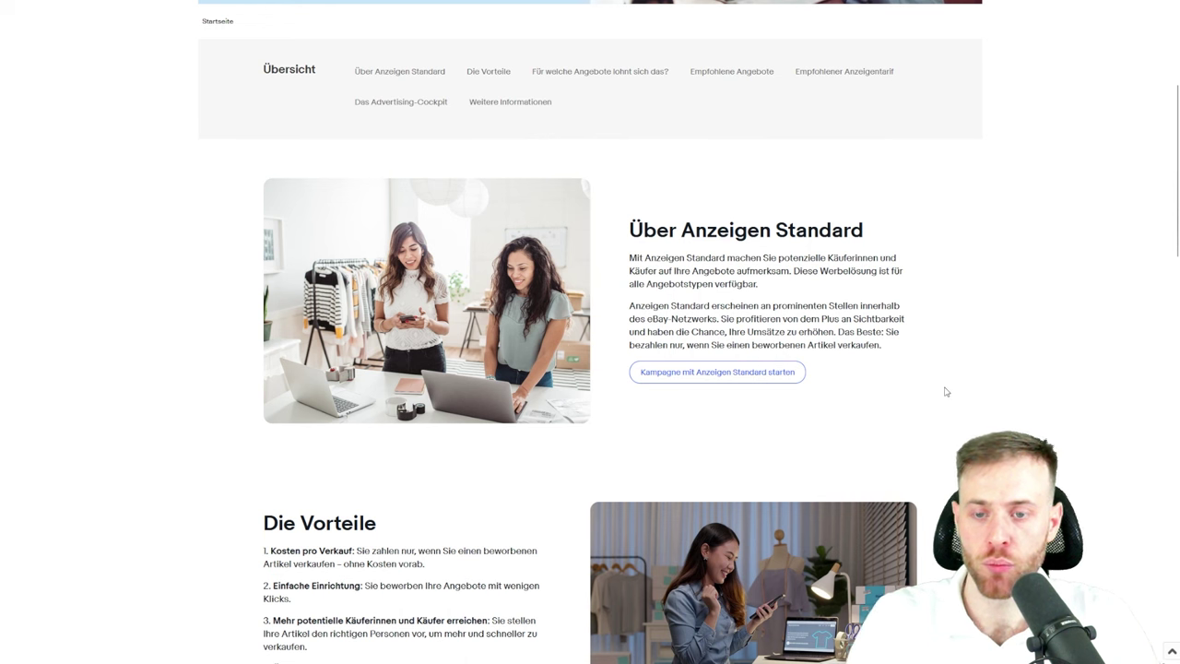
Read through the Anzeigen Standard information page, from the overview and advantages to the recommended offers and ad rate sections
scroll(909, 403, "down", 2)
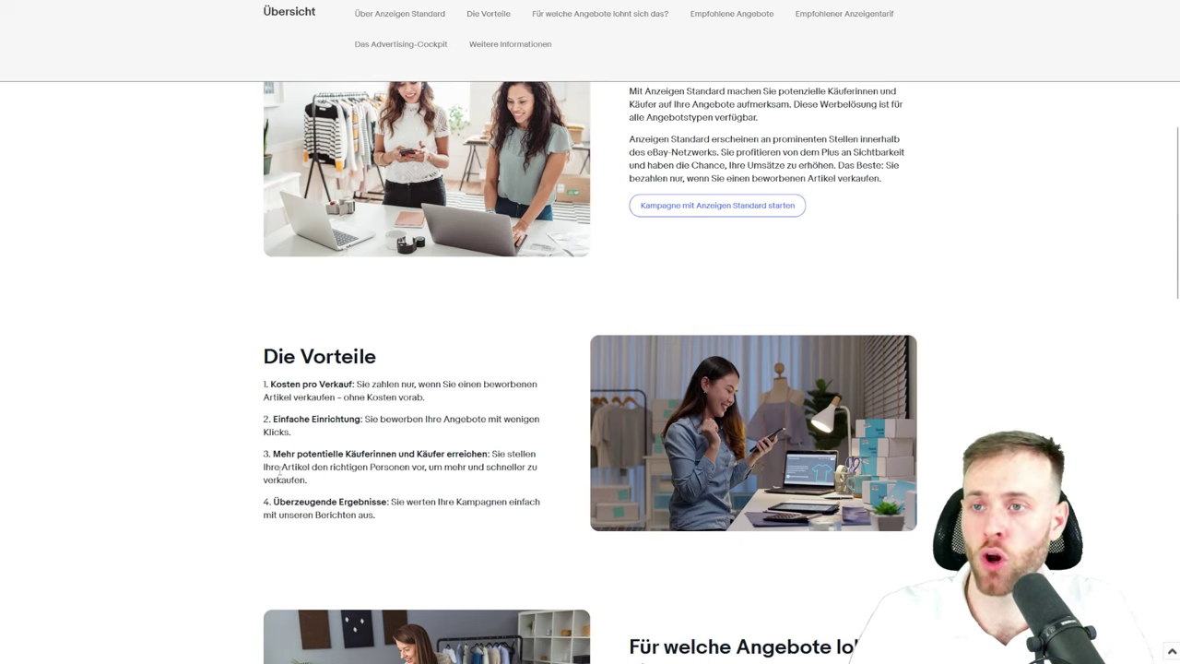
scroll(273, 467, "down", 5)
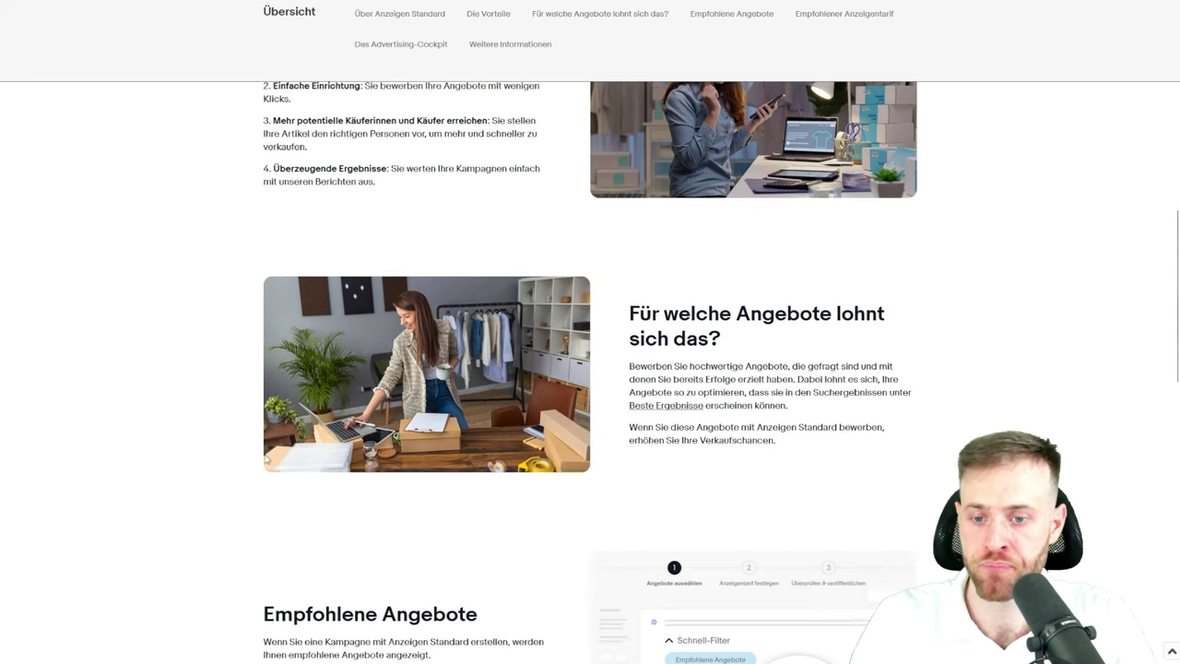
scroll(268, 453, "down", 5)
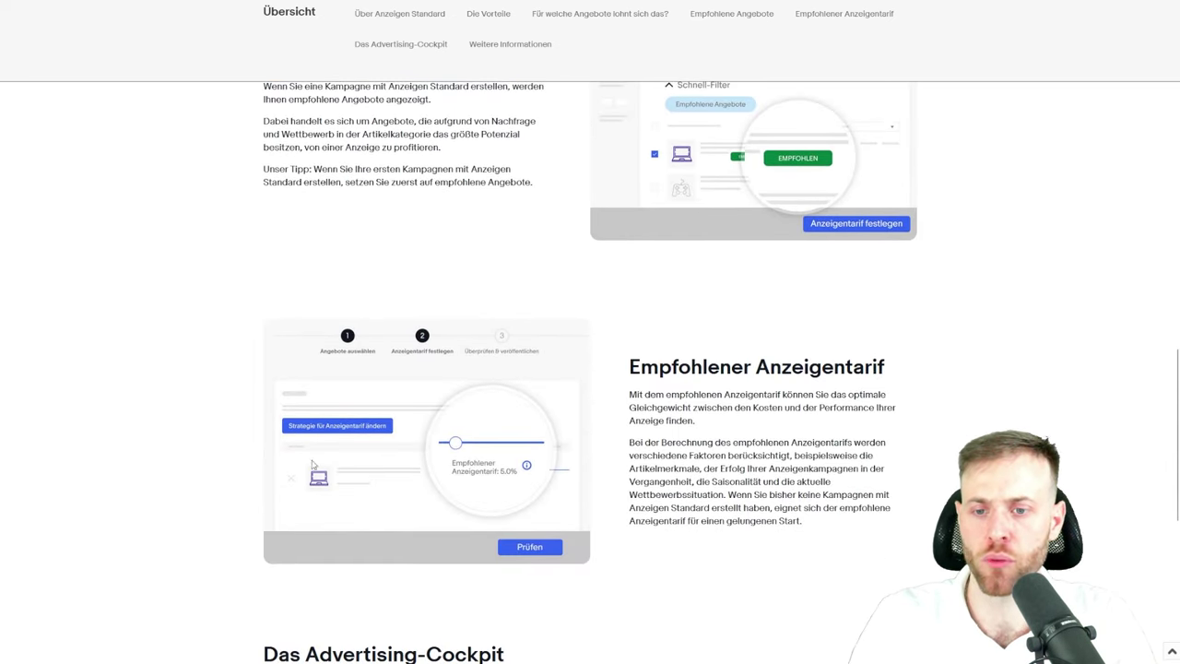
scroll(858, 519, "down", 1)
scroll(830, 507, "down", 3)
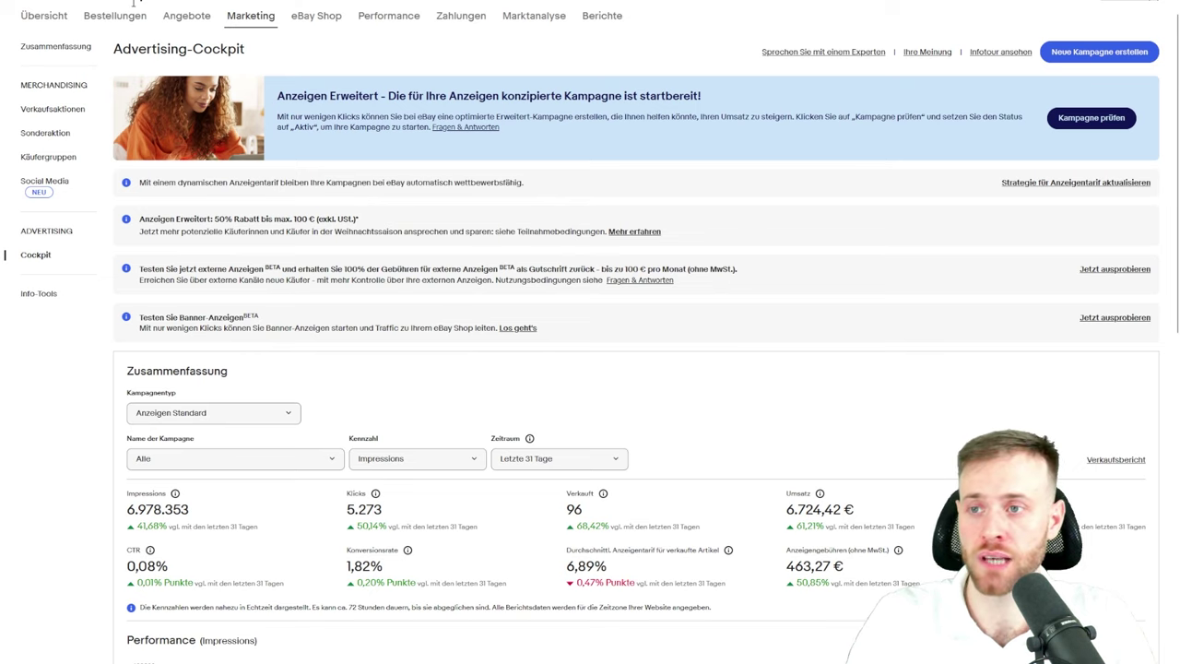
Review the Anzeigen Standard summary figures and the impressions performance chart in the Advertising-Cockpit
mouse_move(242, 18)
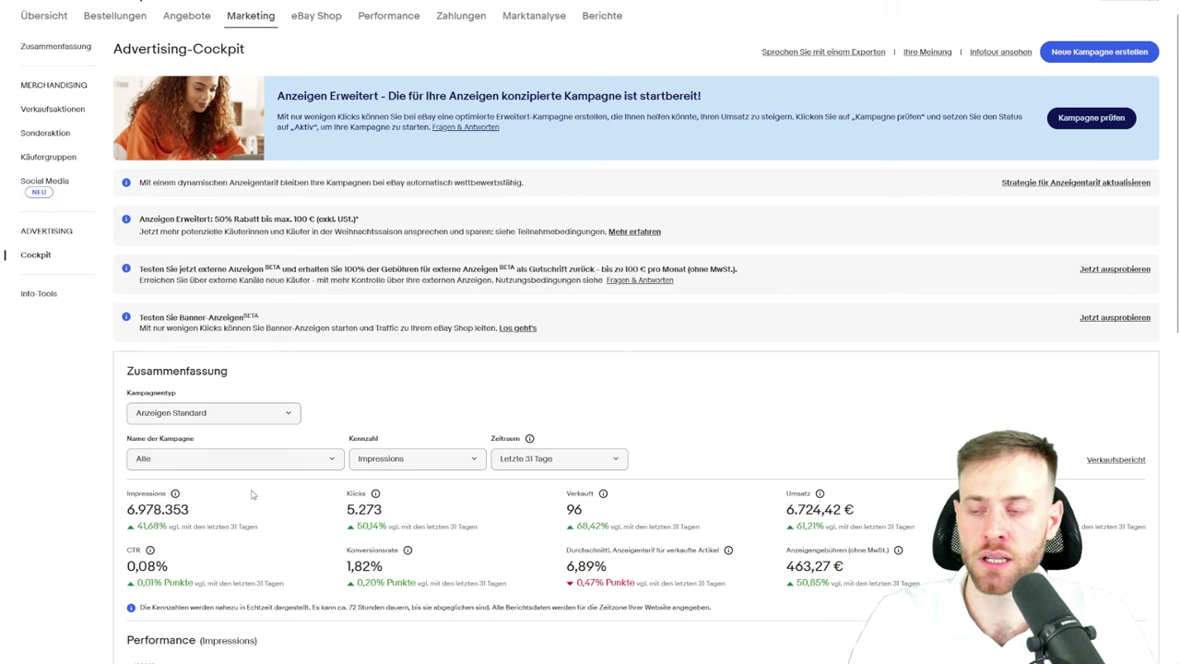
scroll(254, 495, "down", 1)
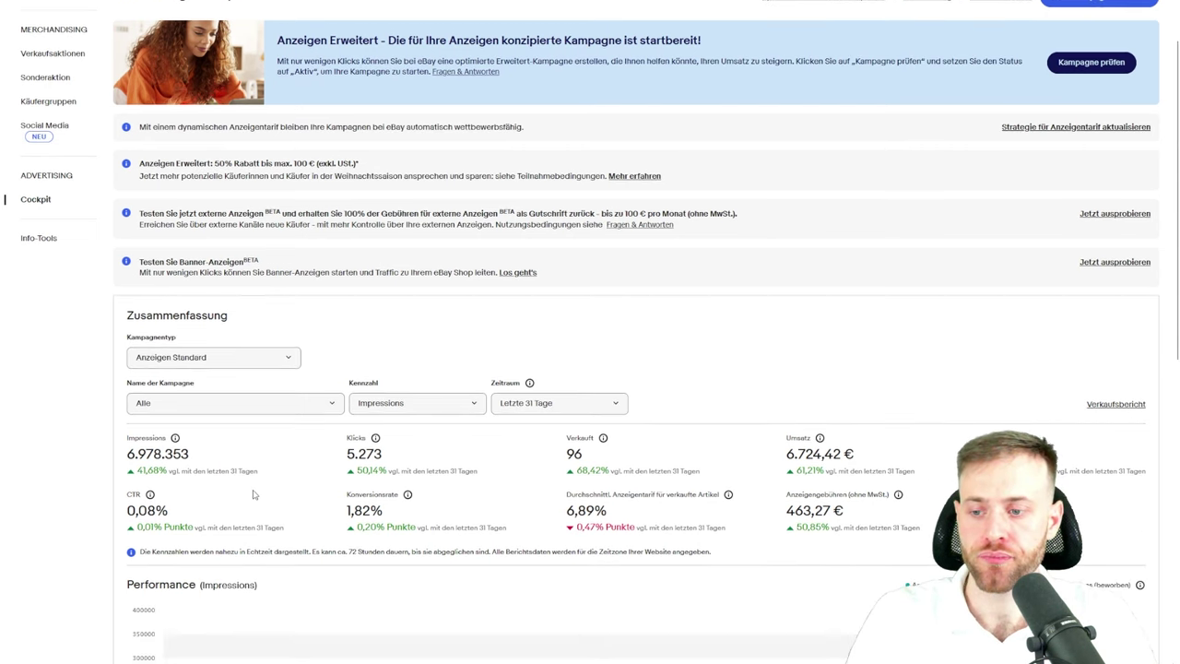
scroll(254, 495, "down", 3)
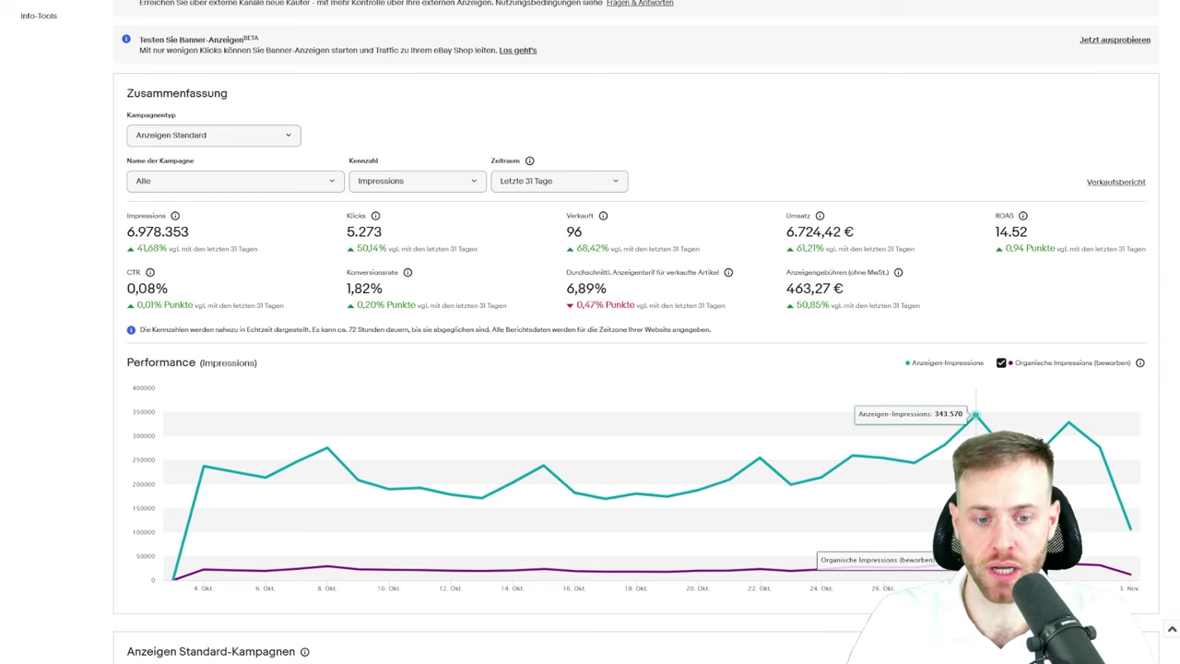
scroll(590, 332, "down", 1)
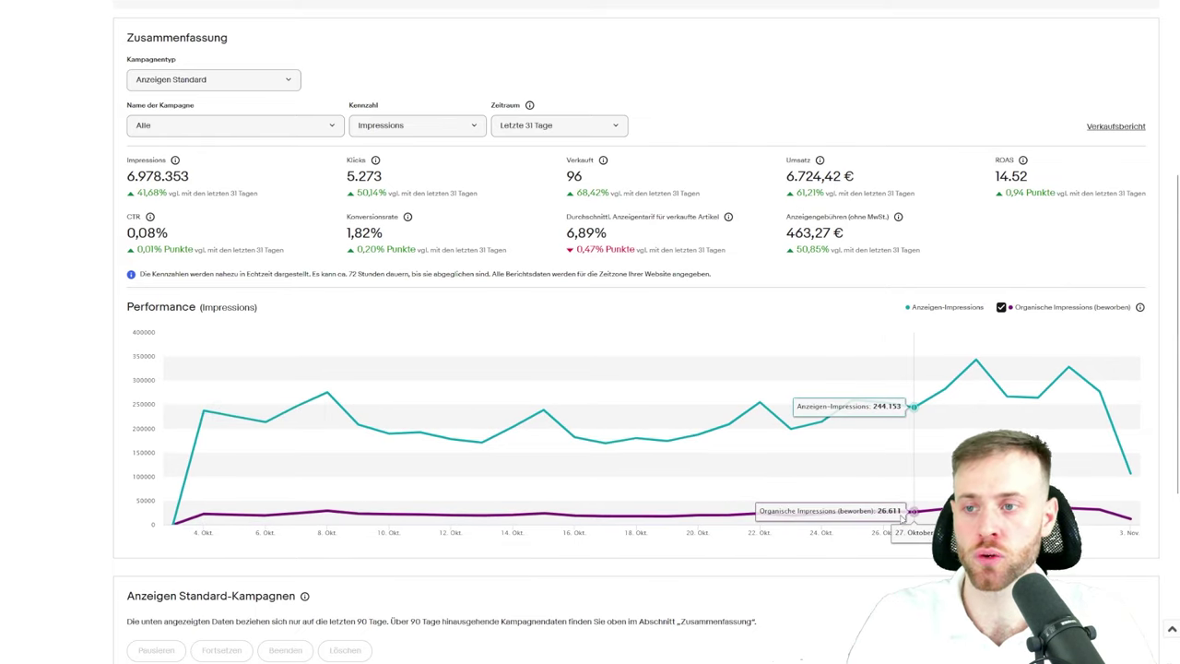
scroll(899, 516, "up", 3)
scroll(902, 529, "up", 3)
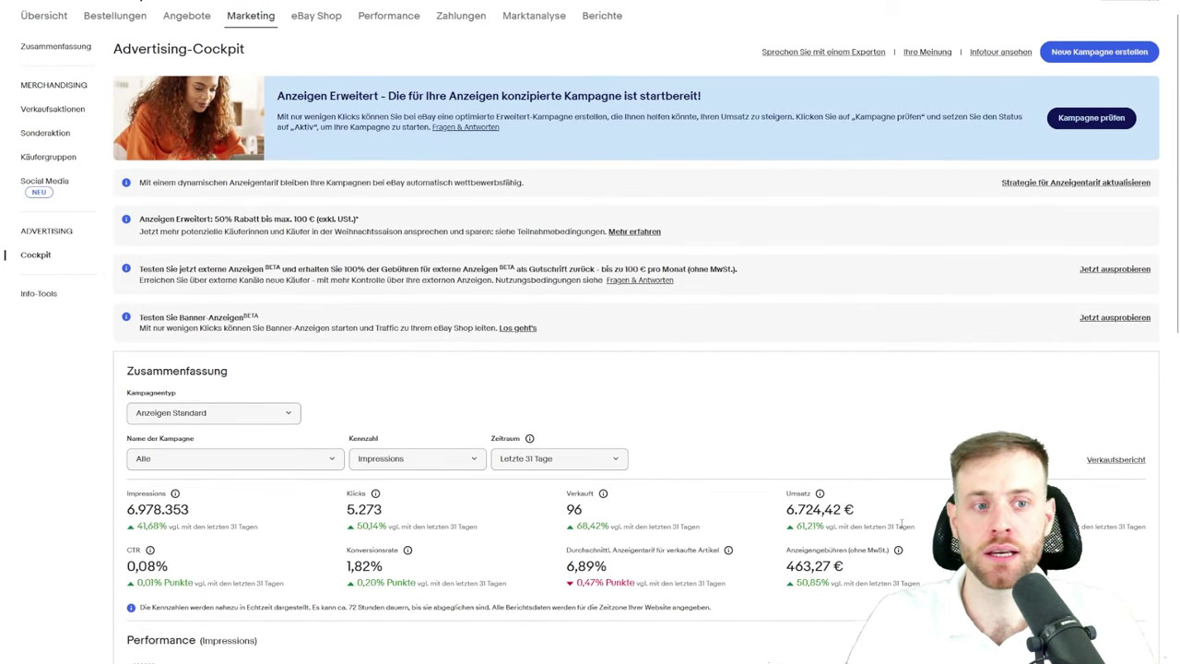
Start a new Anzeigen Standard campaign with the Einfach setup
left_click(1106, 54)
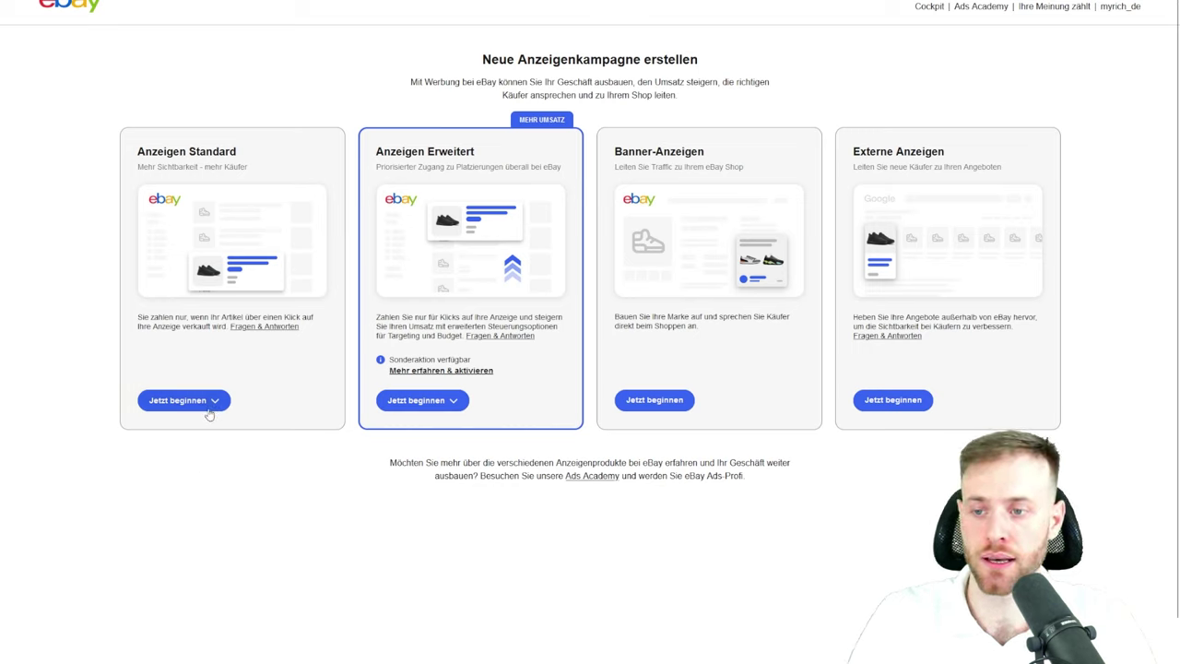
left_click(208, 406)
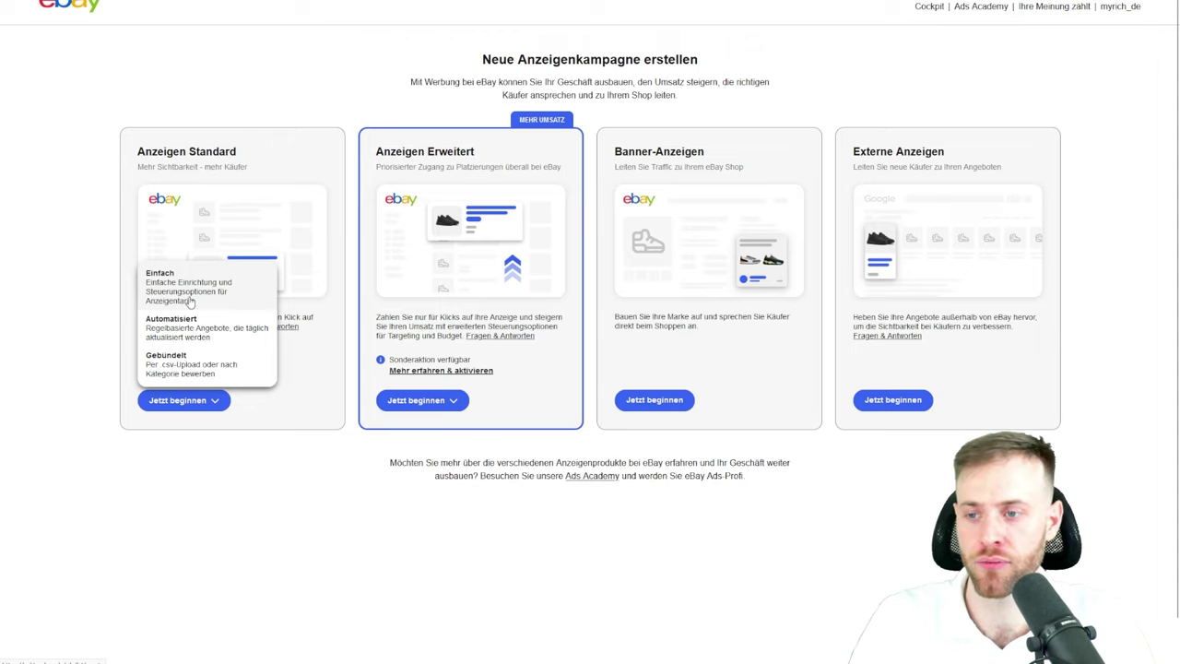
left_click(190, 302)
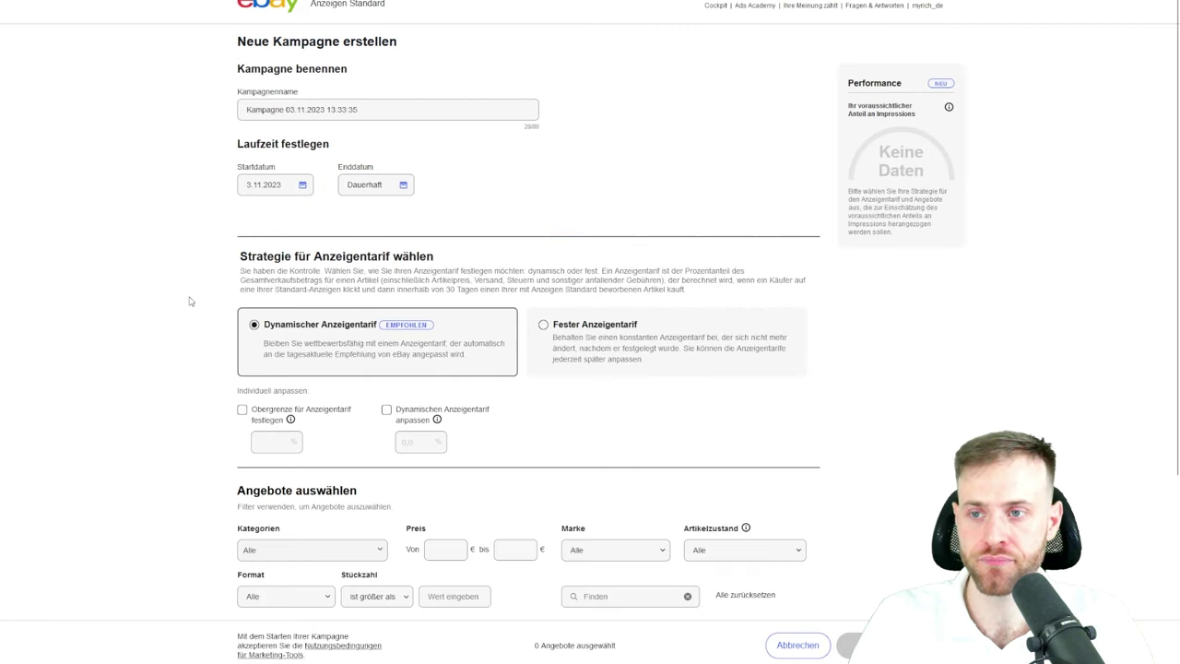
Name the campaign "Test Kampagne"
triple_click(383, 110)
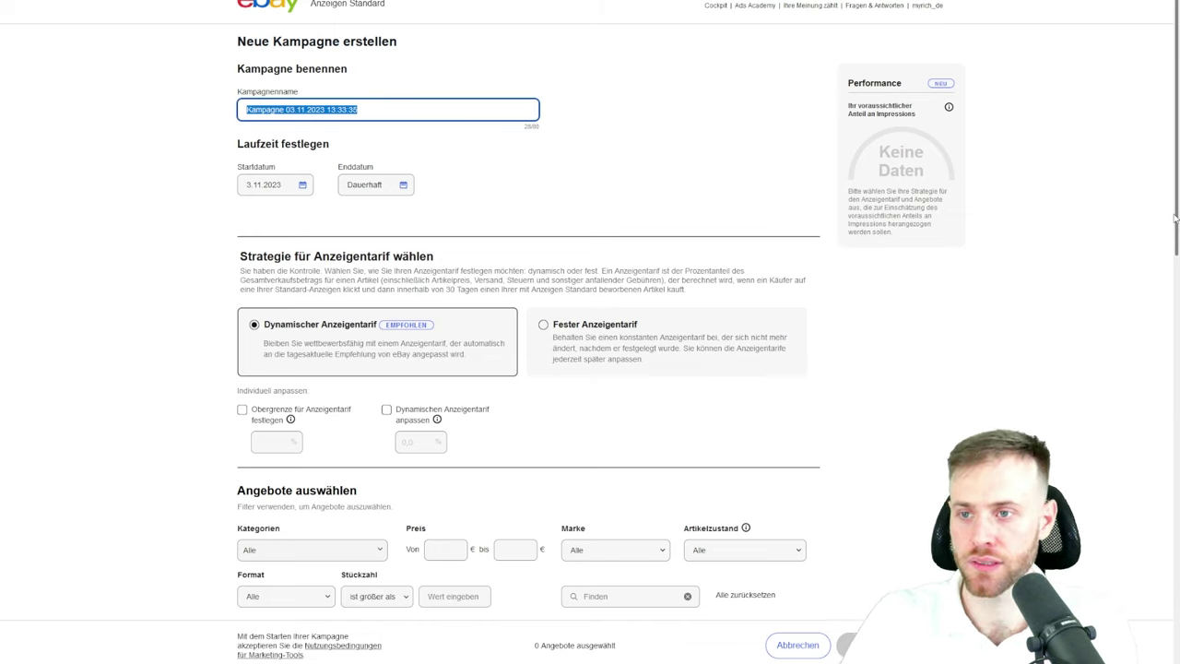
type("Test ")
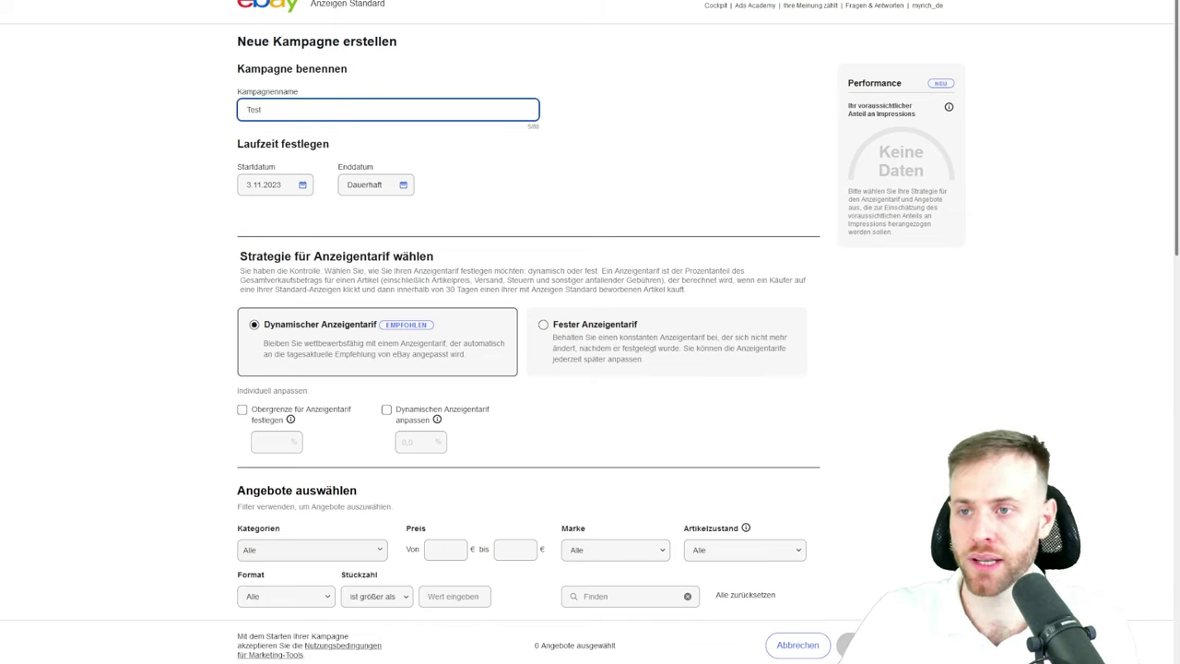
type("Kampag")
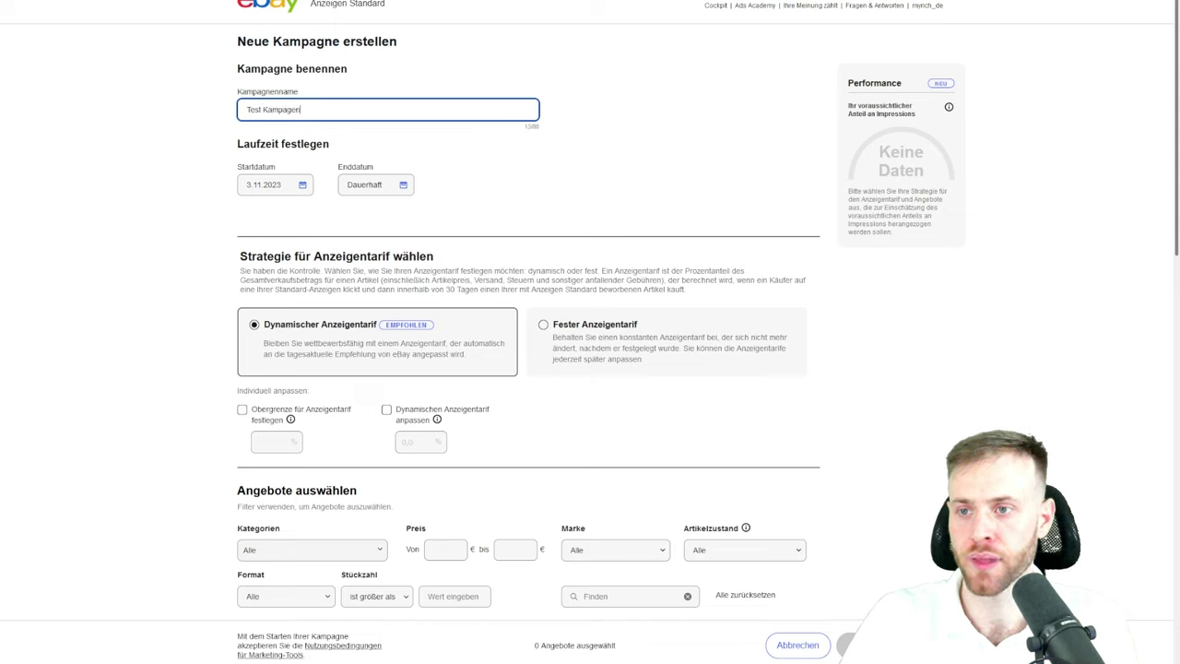
type("ne")
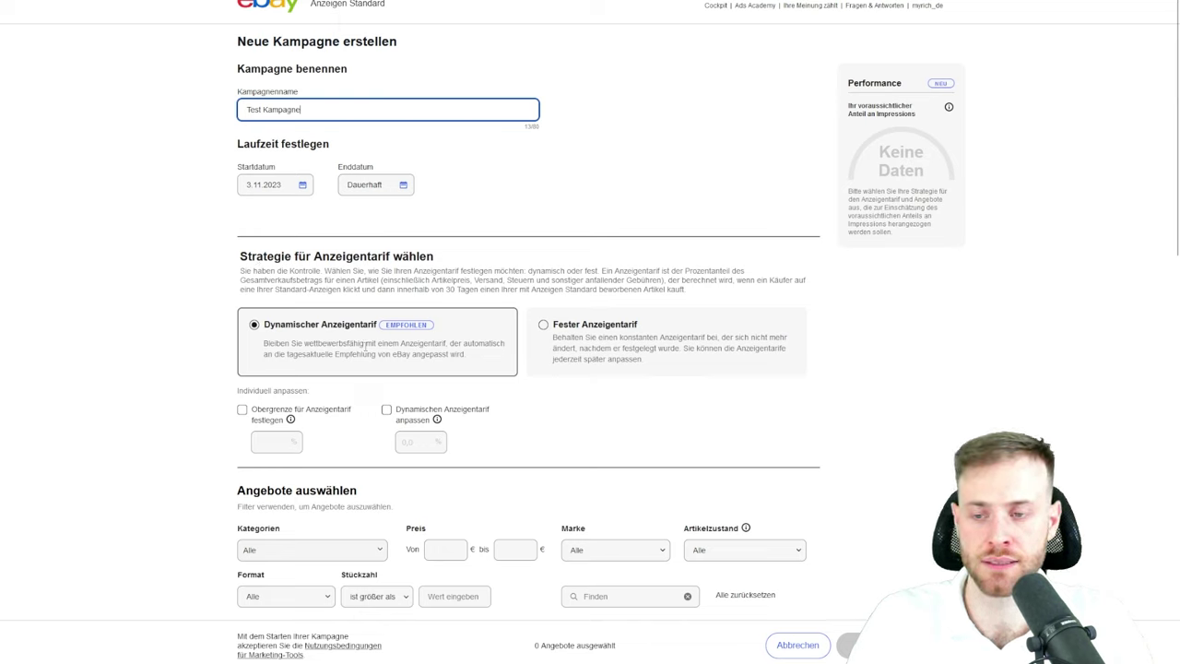
Enable the ad rate cap and the dynamic ad rate adjustment, and set the cap to 15,0 %
left_click(242, 411)
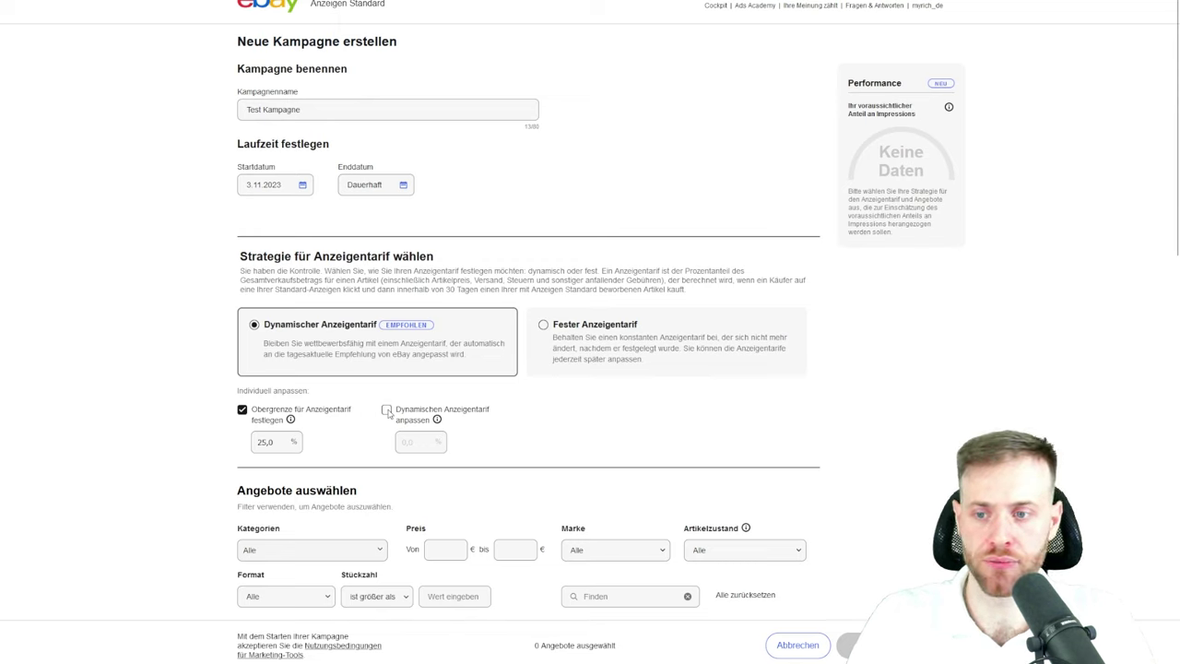
left_click(387, 411)
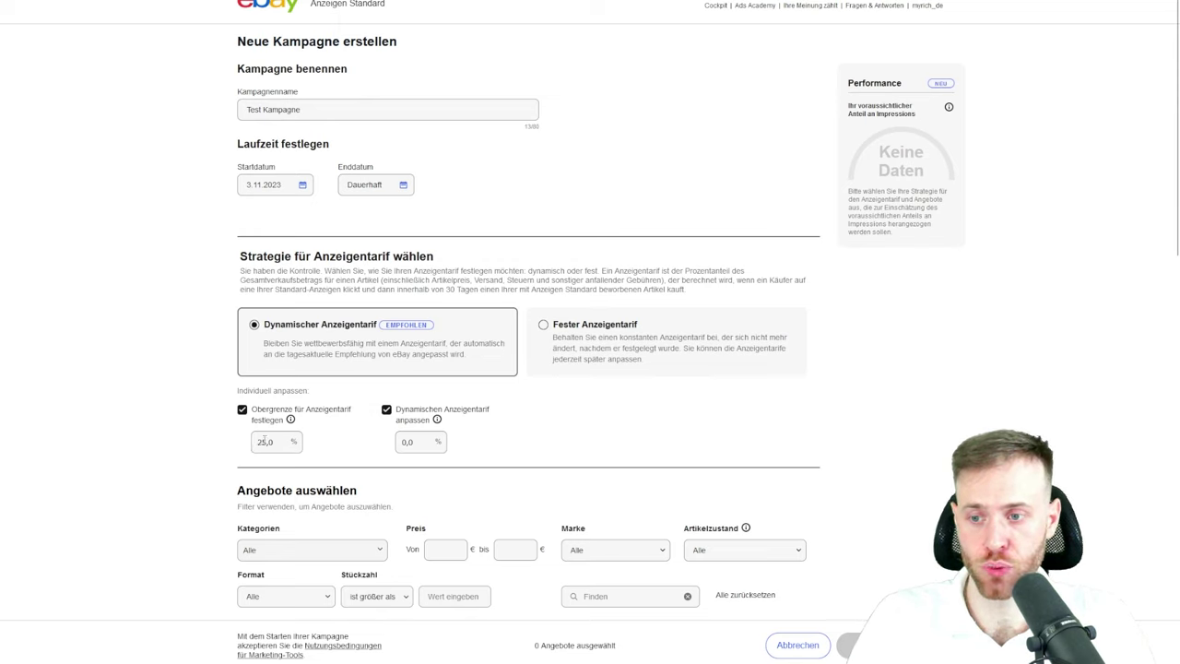
left_click_drag(267, 442, 261, 441)
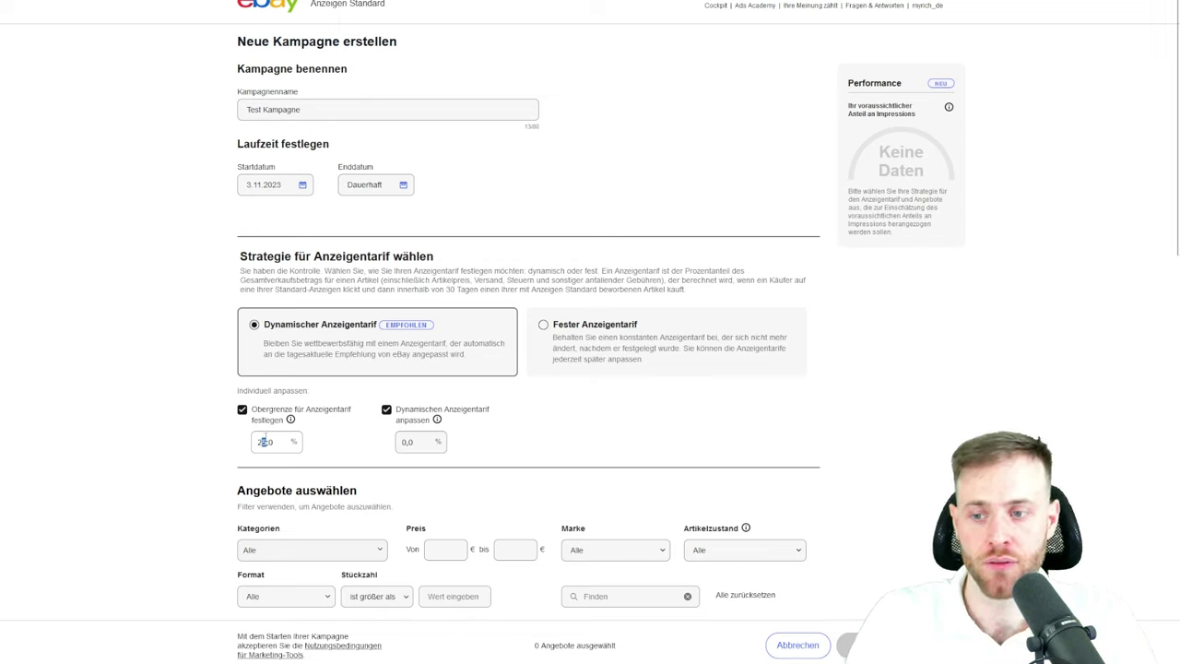
left_click(269, 443)
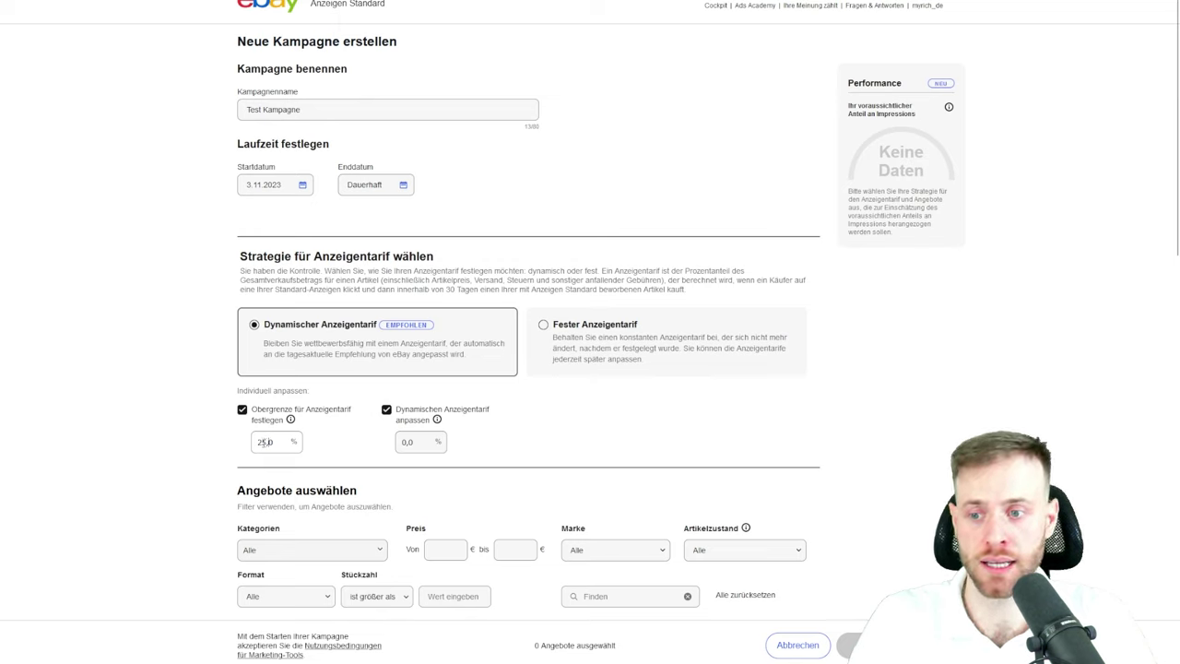
left_click_drag(267, 442, 257, 442)
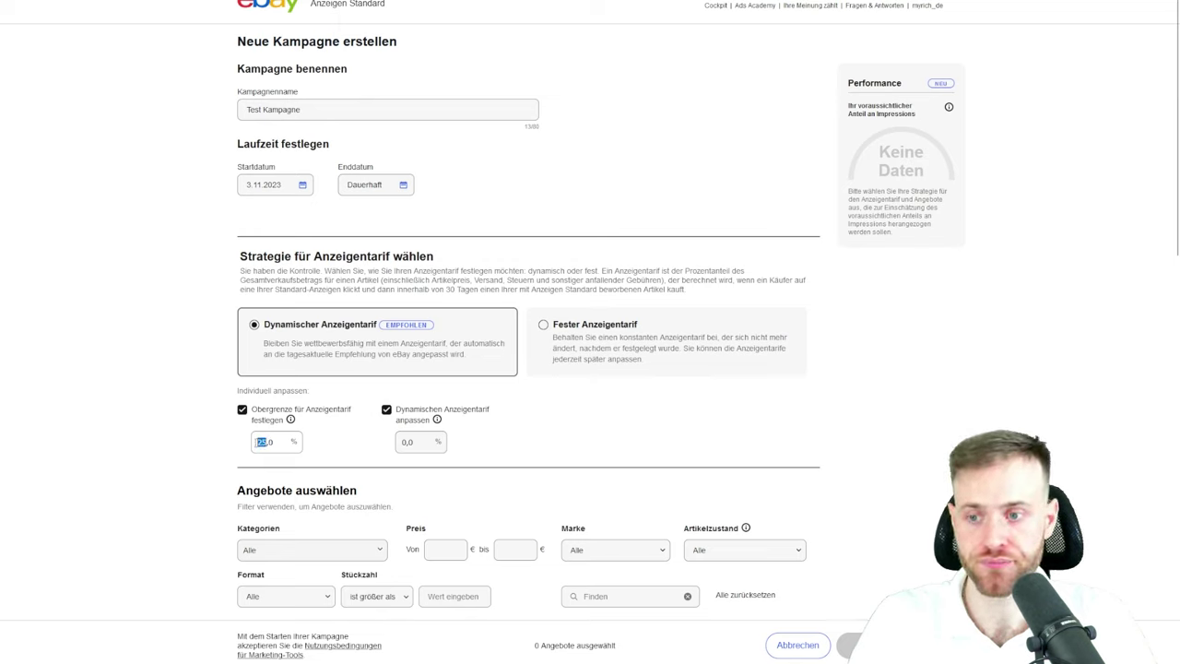
left_click(266, 442)
double_click(264, 441)
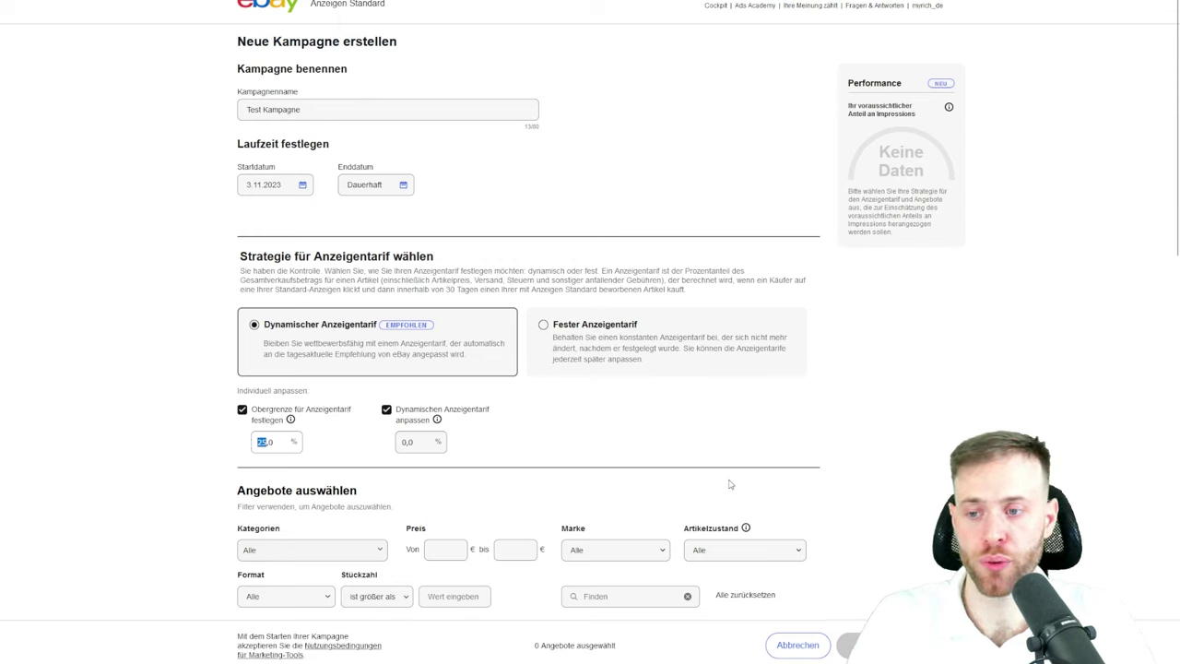
type("1,05")
key("BackSpace")
key("BackSpace")
key("BackSpace")
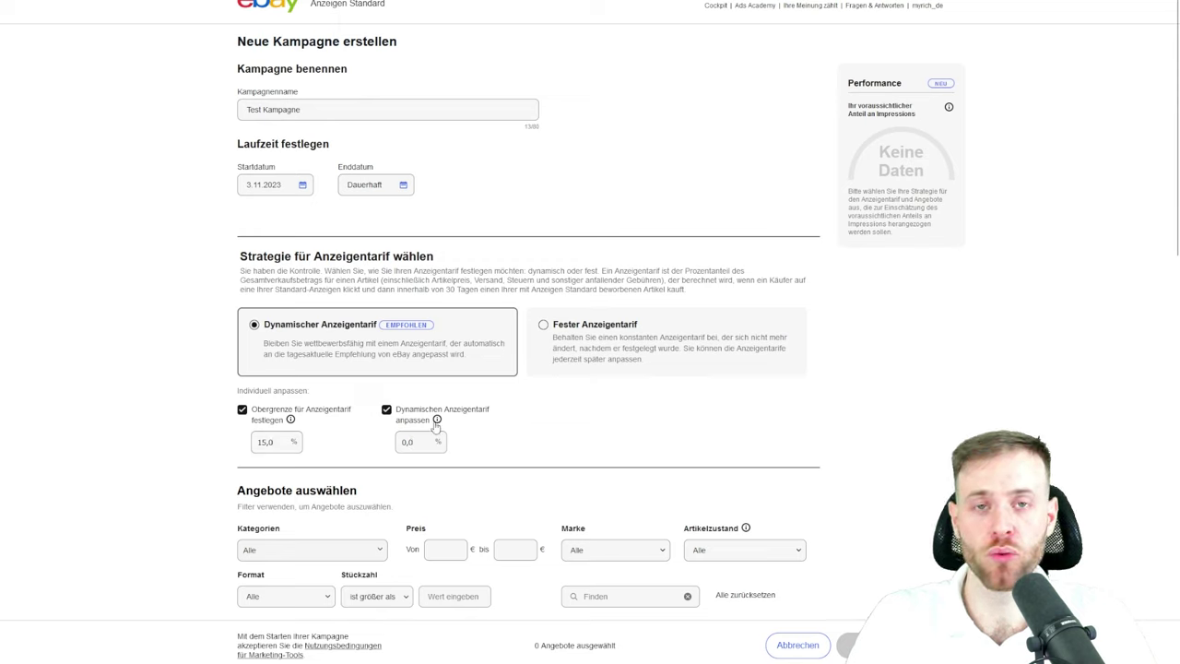
Set the dynamic ad rate adjustment to 0,5 %
key("Up")
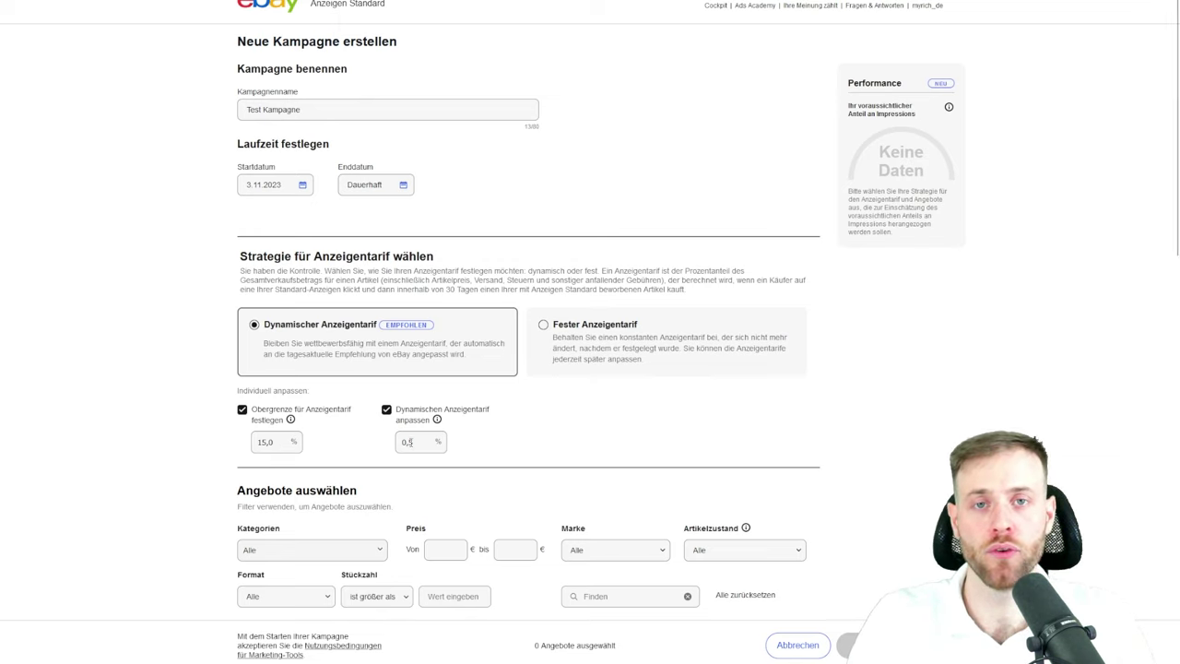
double_click(274, 442)
left_click(573, 441)
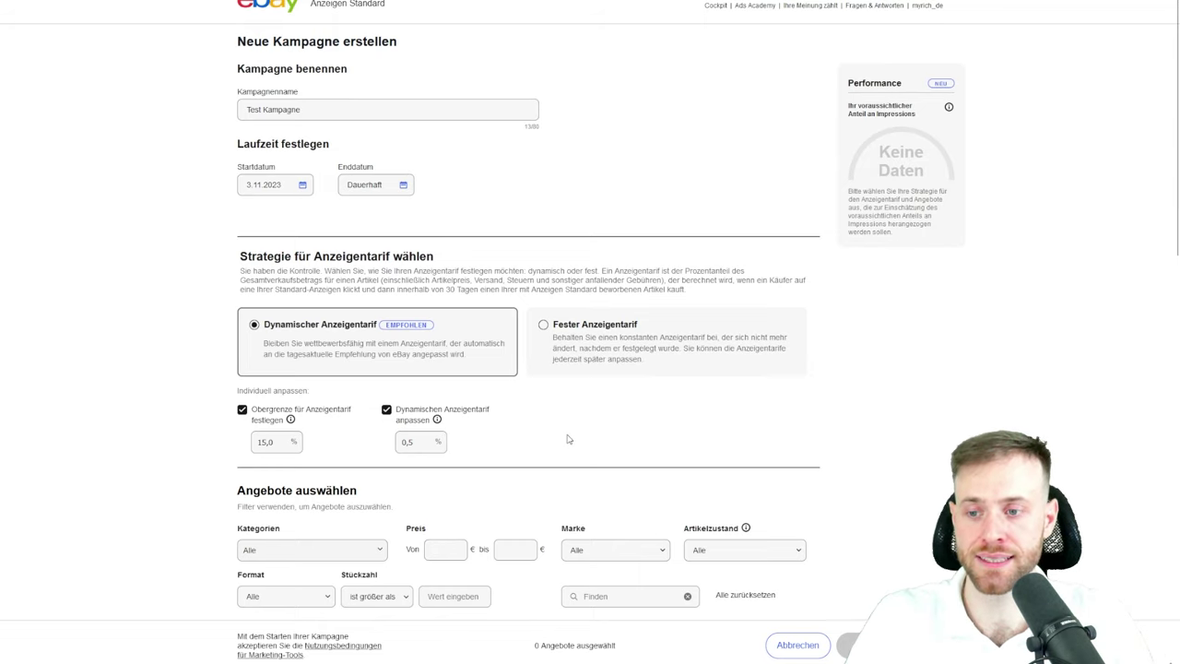
Try the fixed ad rate strategy with a uniform rate of 10,0 %, and switch back to the dynamic ad rate
left_click(544, 326)
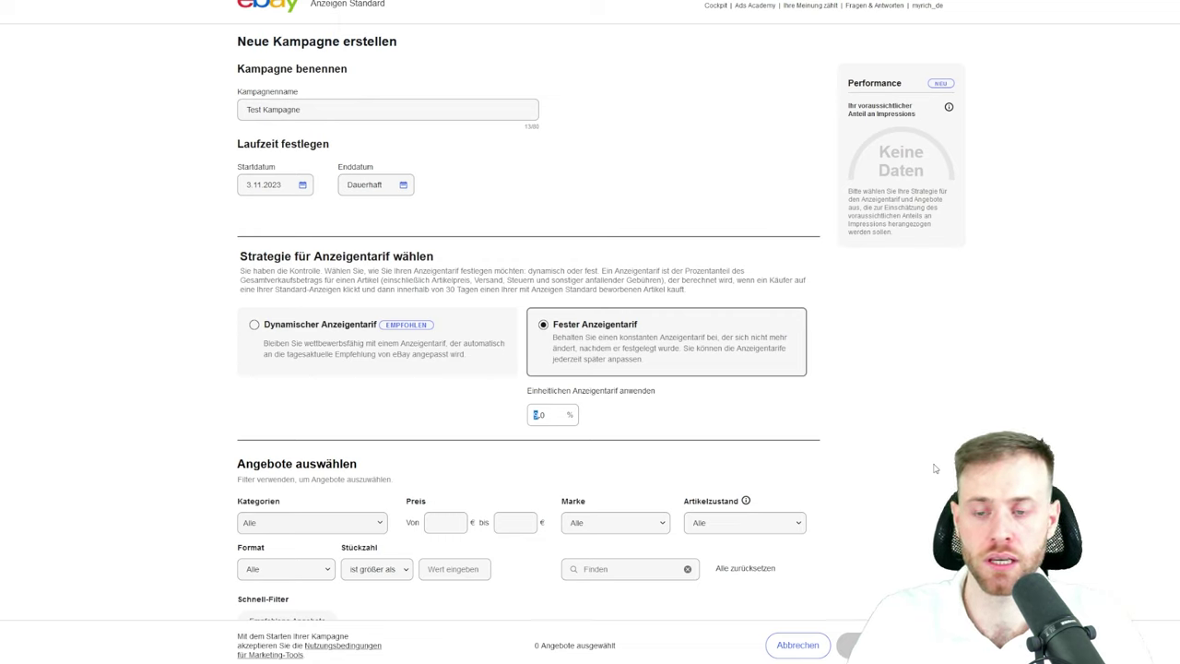
type("1")
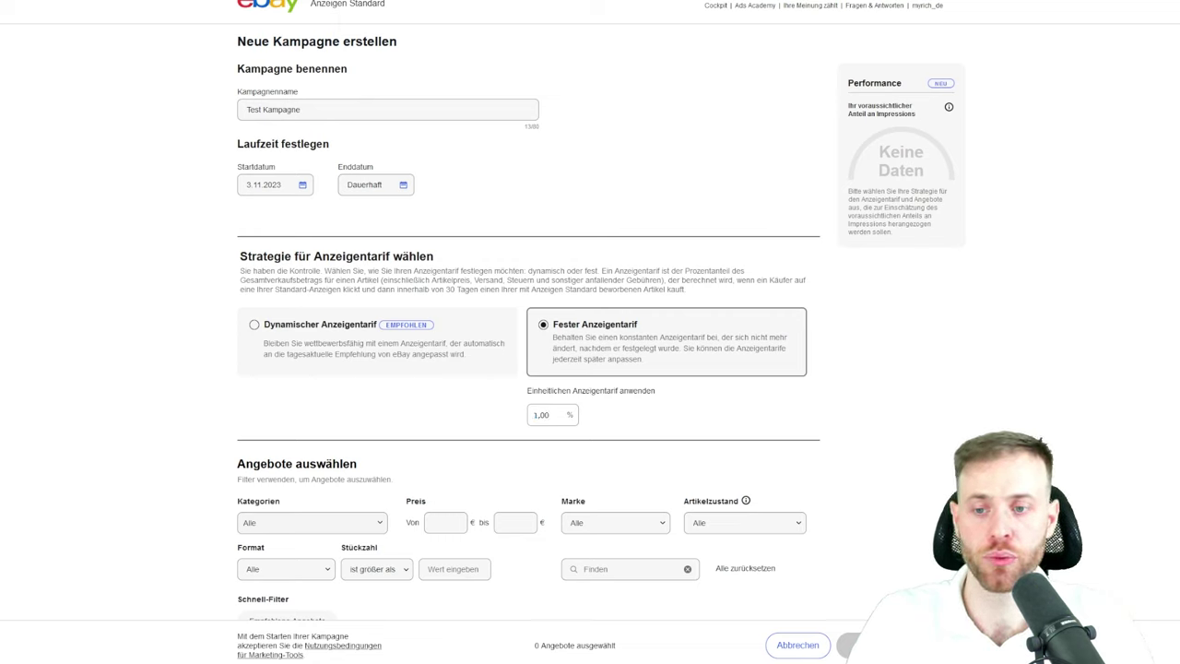
key("BackSpace")
key("BackSpace")
key("BackSpace")
key("BackSpace")
type("10")
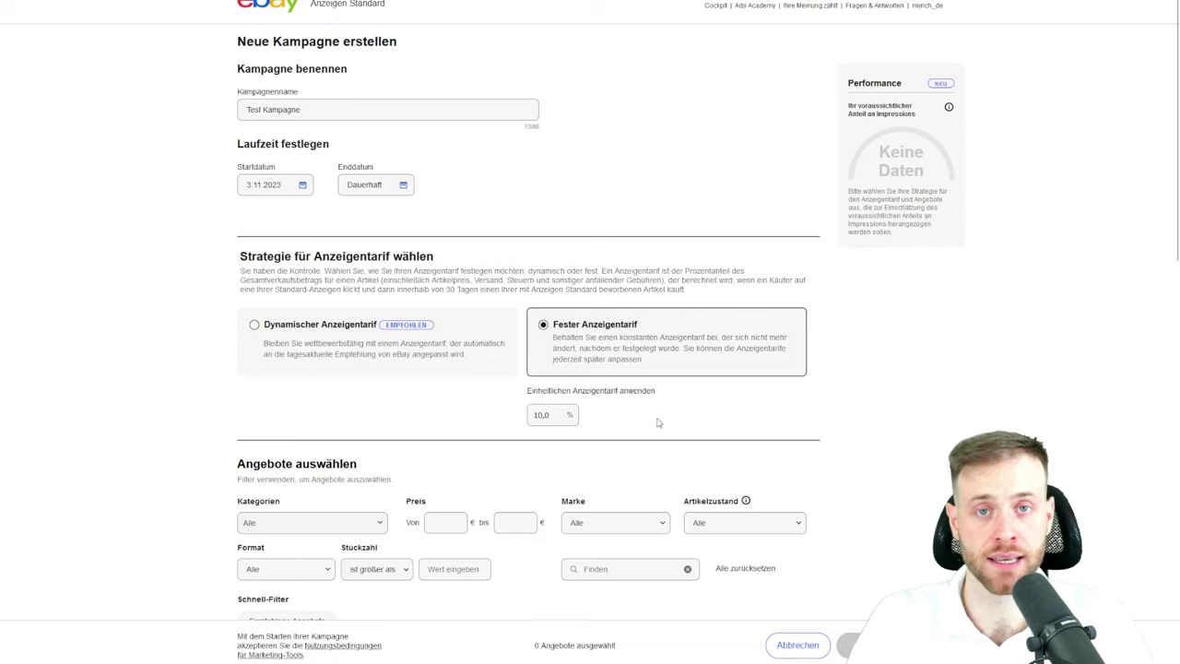
scroll(677, 481, "down", 1)
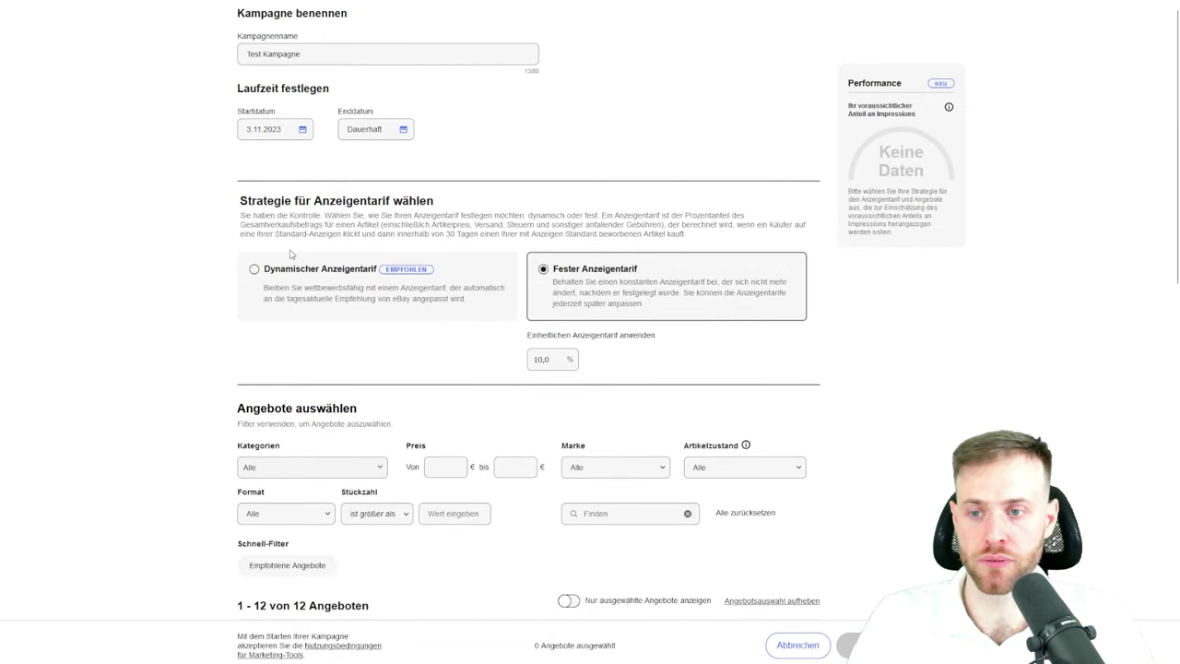
left_click(254, 269)
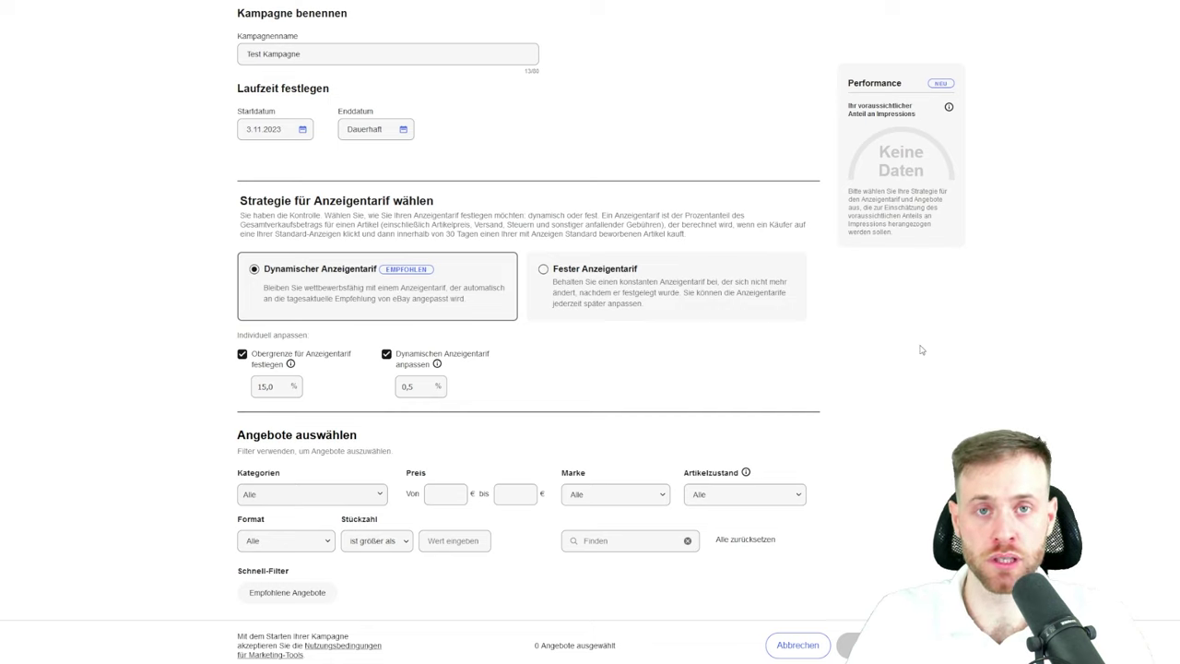
Select the first listed offer with the category filter left at Alle, and start the campaign
scroll(211, 39, "down", 4)
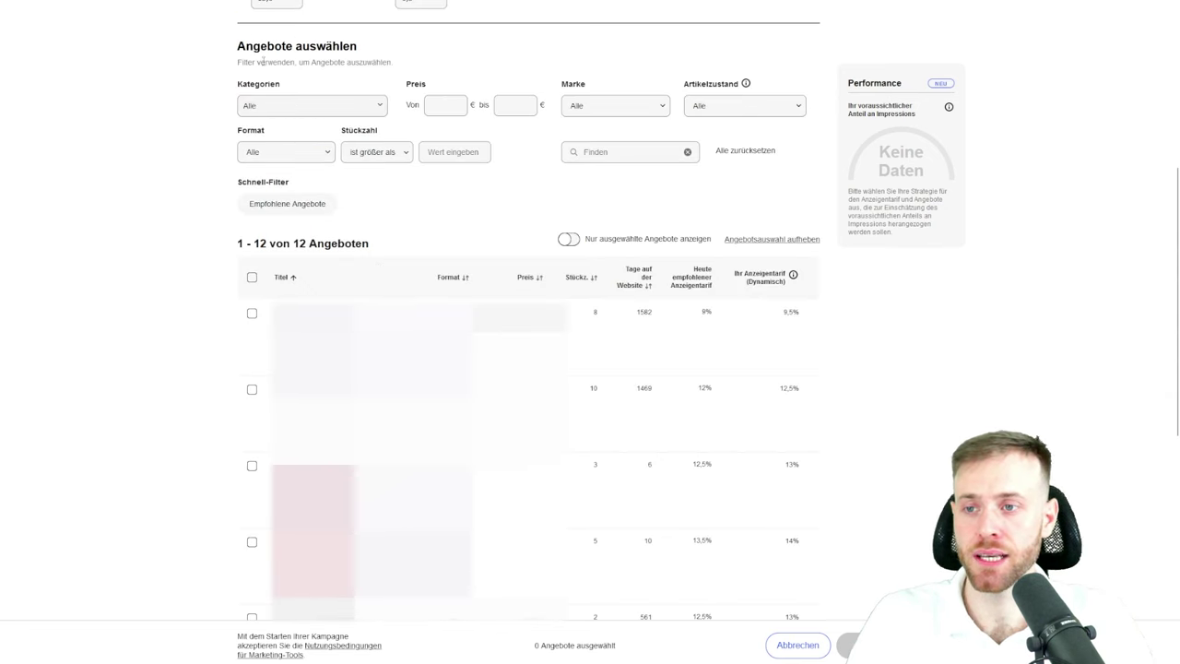
left_click(296, 108)
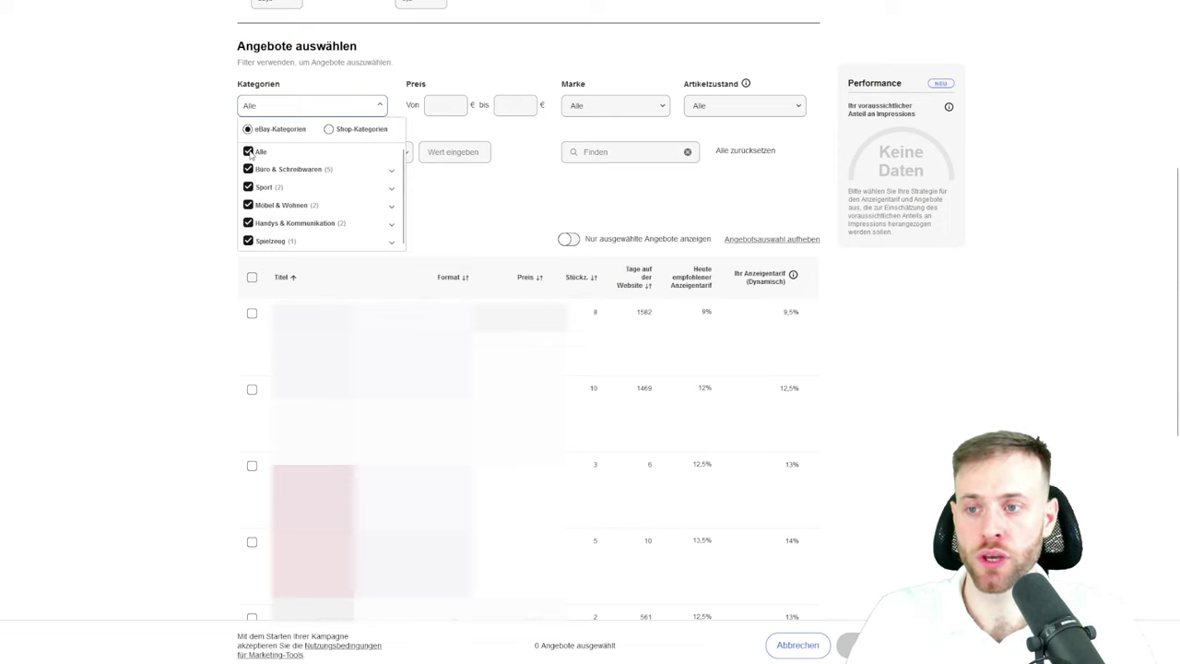
left_click(181, 199)
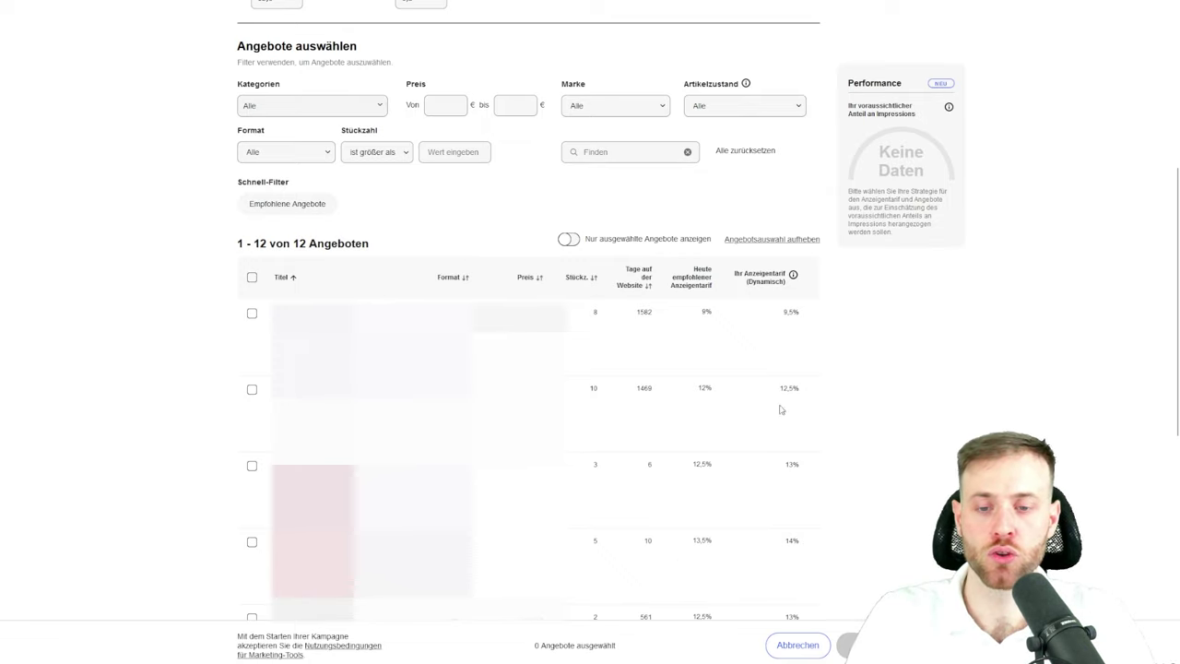
left_click(252, 313)
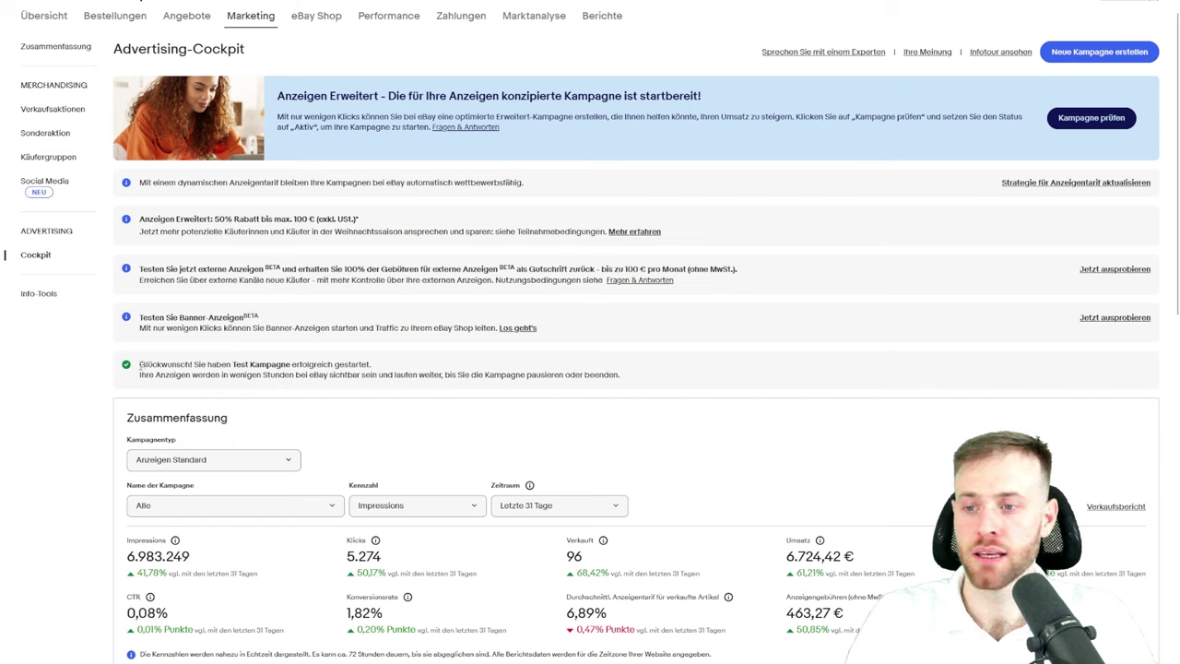
Review the launch message, the Test Kampagne entry in the Anzeigen Standard campaign list and its additional actions
left_click_drag(139, 365, 632, 385)
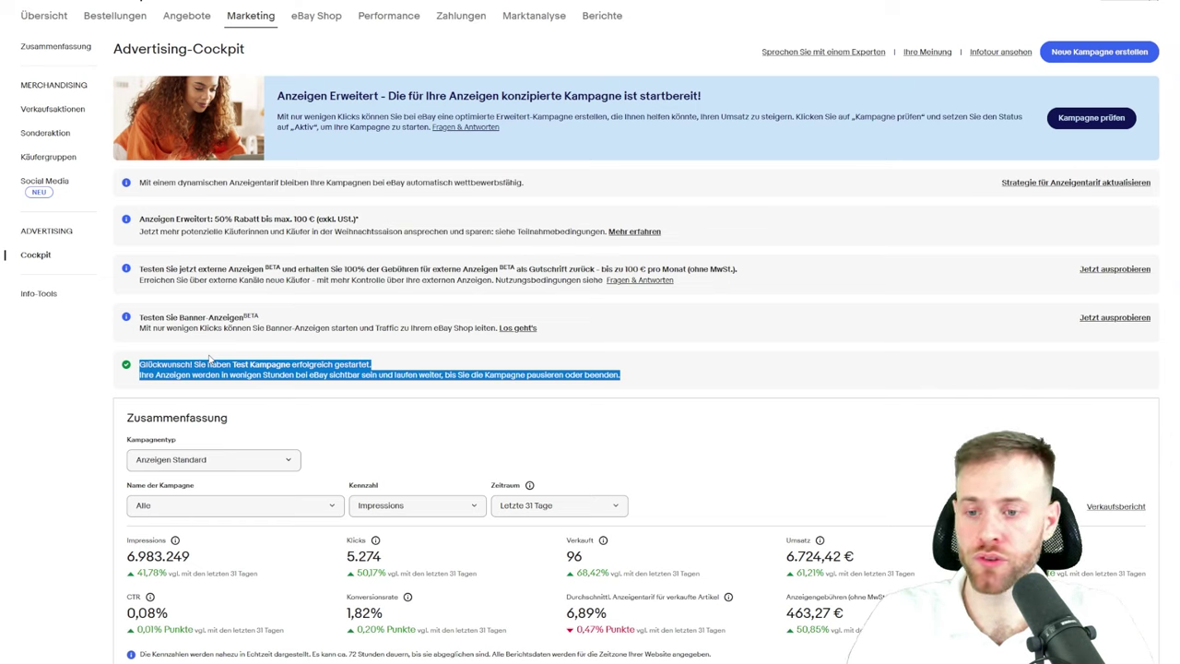
scroll(210, 360, "down", 10)
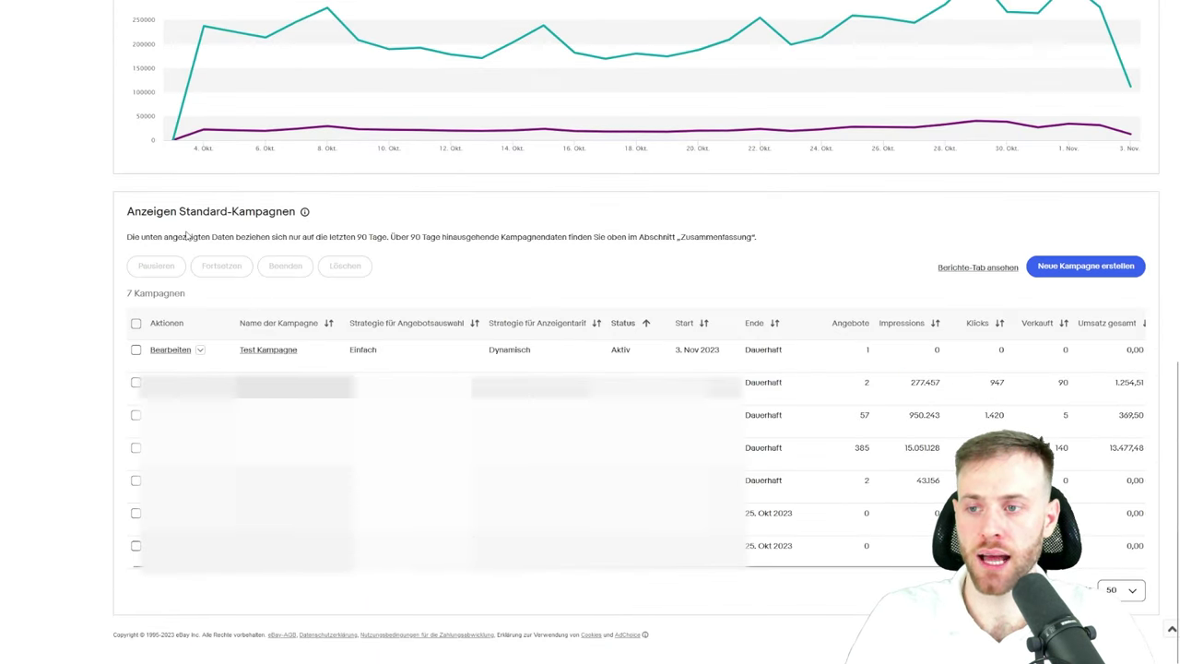
left_click(198, 352)
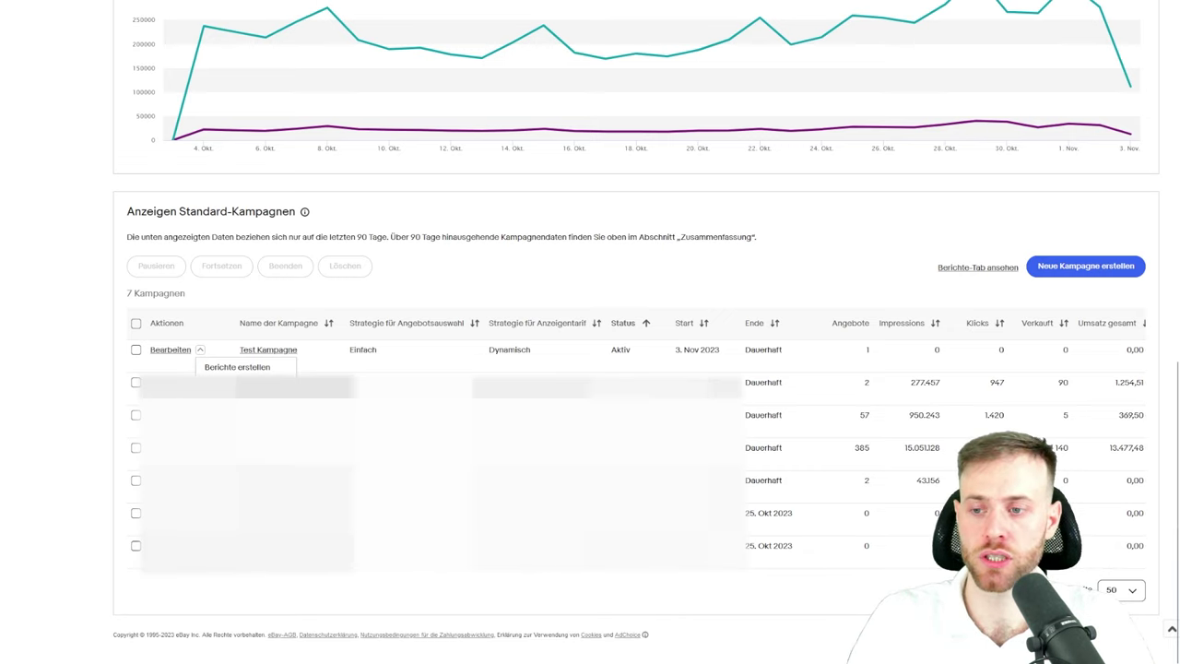
left_click(474, 285)
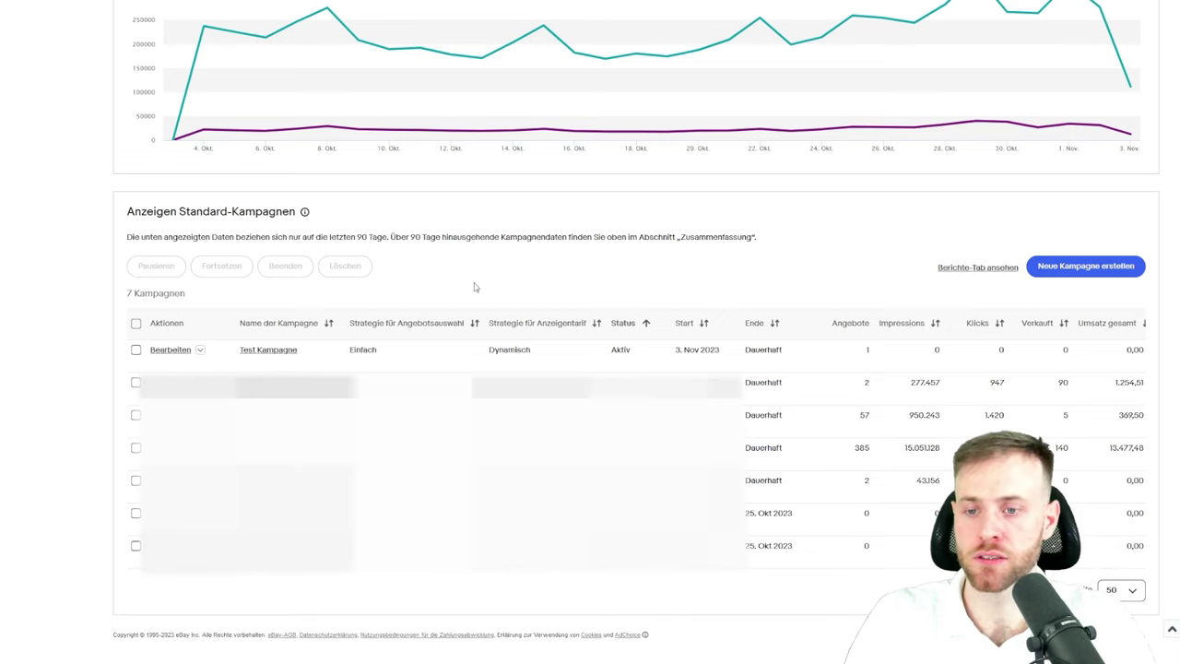